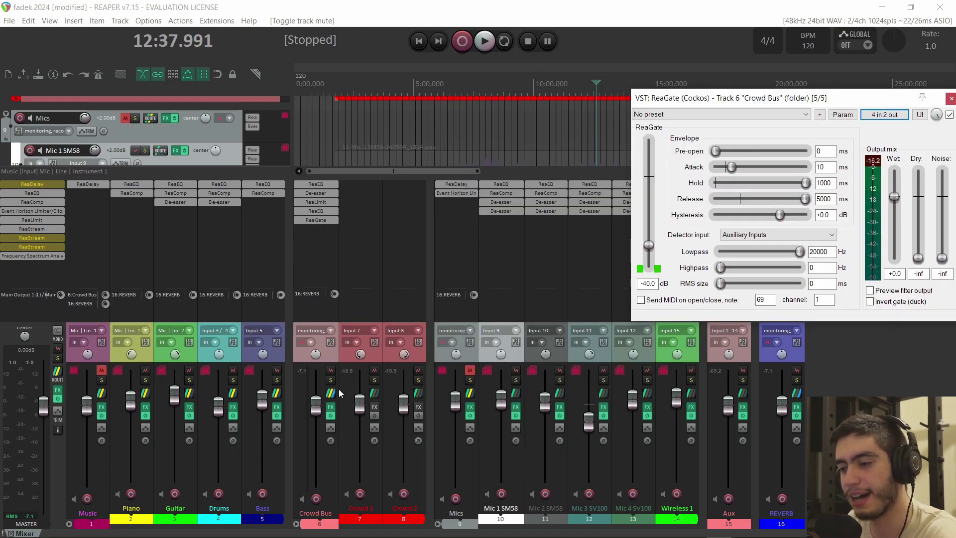
# Step: Select the Mics folder track's strip in the mixer
pyautogui.click(468, 364)
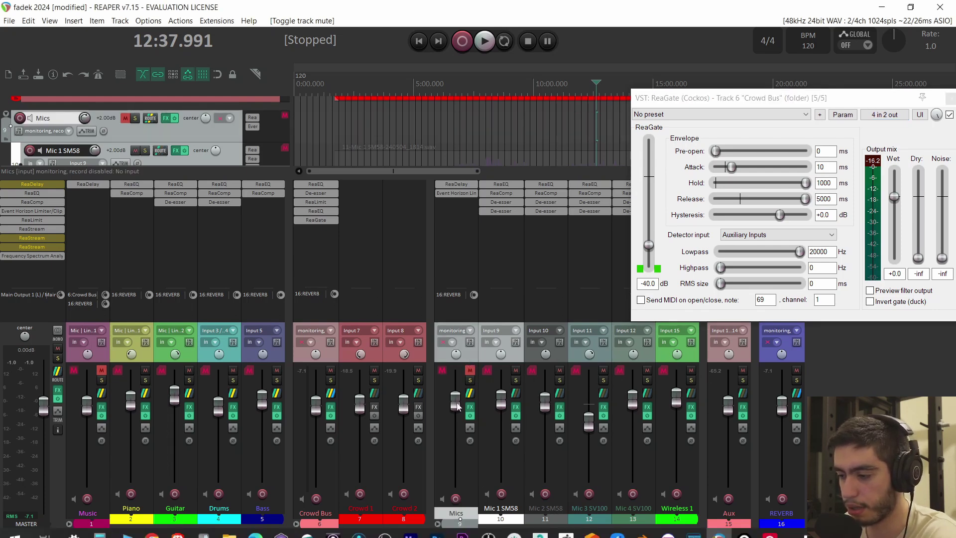
# Step: Add ReaGate (filtered with 'rea') to the Mics folder and set Detector input to Auxiliary Inputs
pyautogui.click(457, 204)
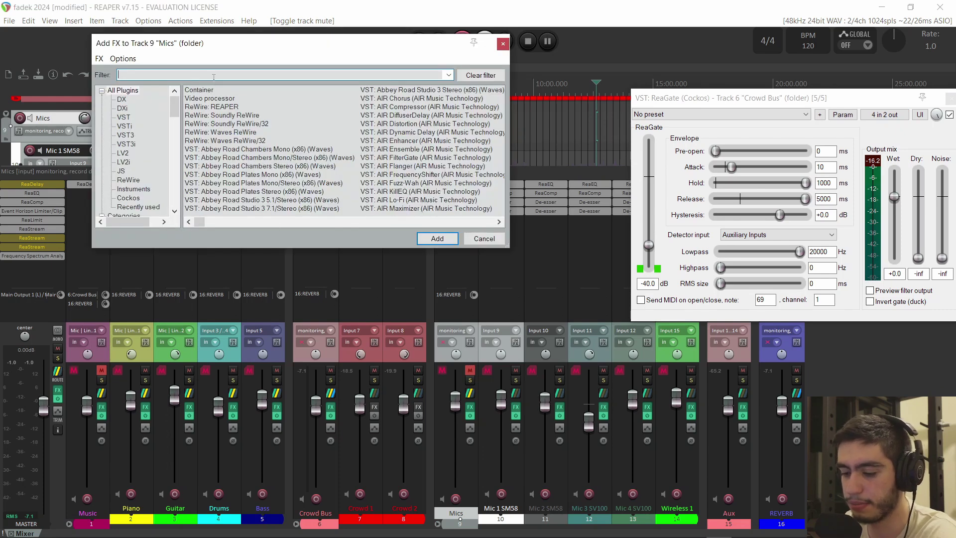
pyautogui.write('rea')
pyautogui.click(129, 198)
pyautogui.doubleClick(214, 132)
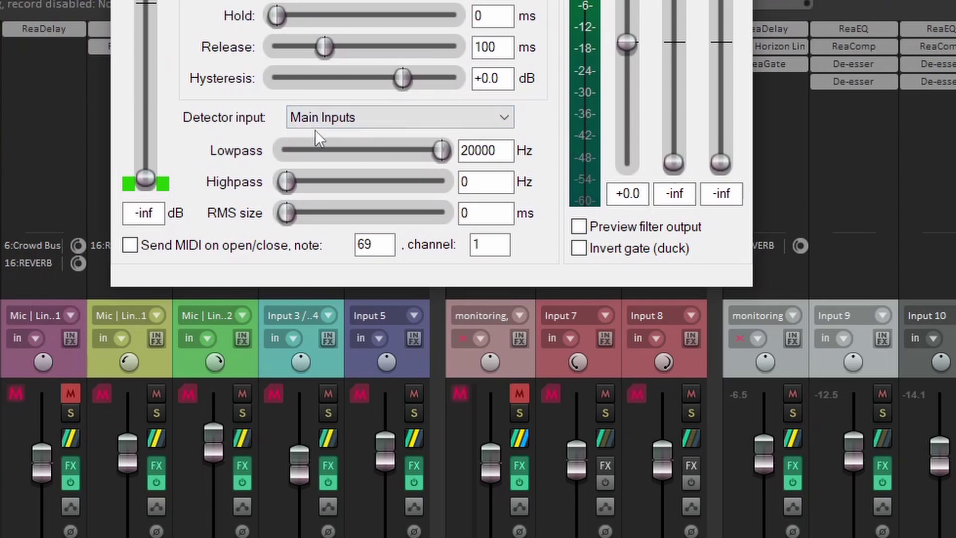
pyautogui.click(347, 118)
pyautogui.click(335, 154)
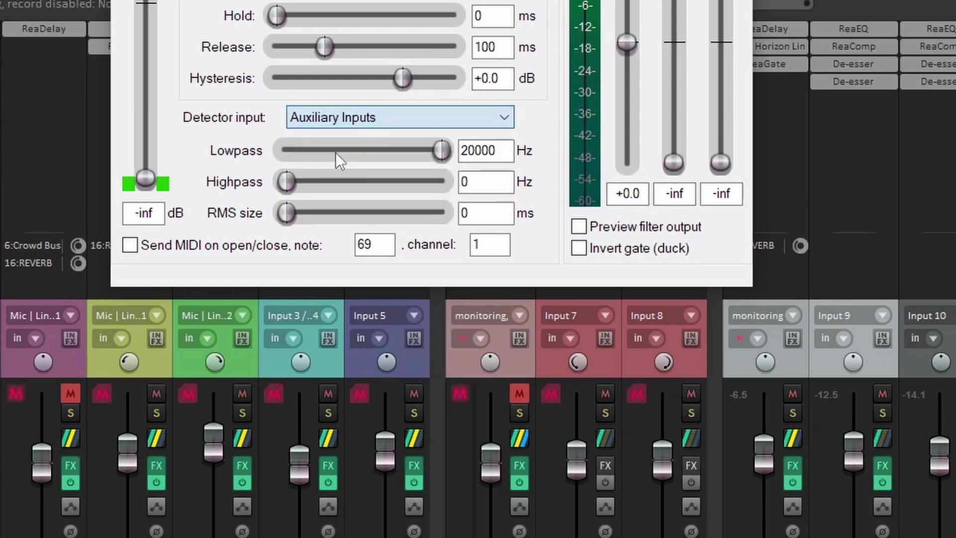
# Step: Create a sidechain send from the Music folder into the Mics gate, with the send level reset to 0 dB
pyautogui.moveTo(73, 438)
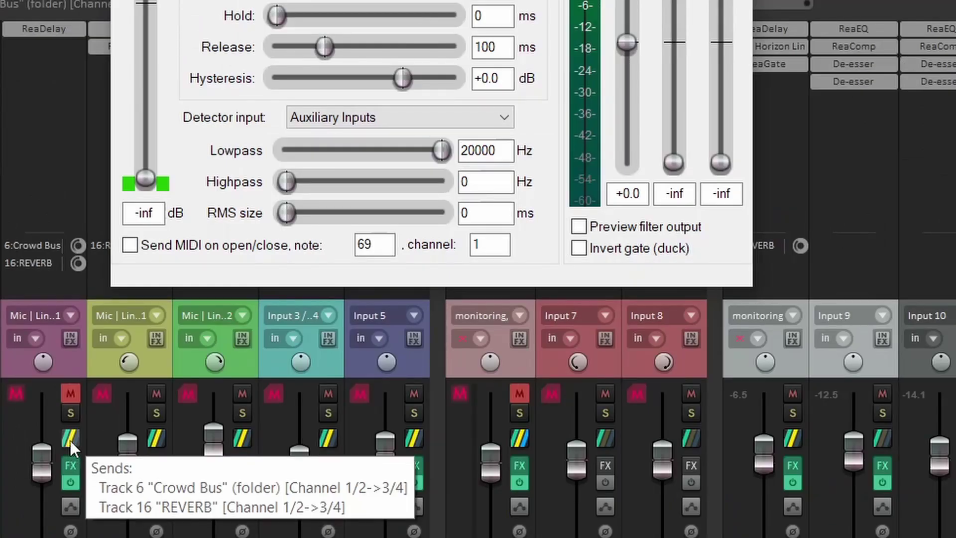
pyautogui.moveTo(75, 435); pyautogui.dragTo(265, 234)
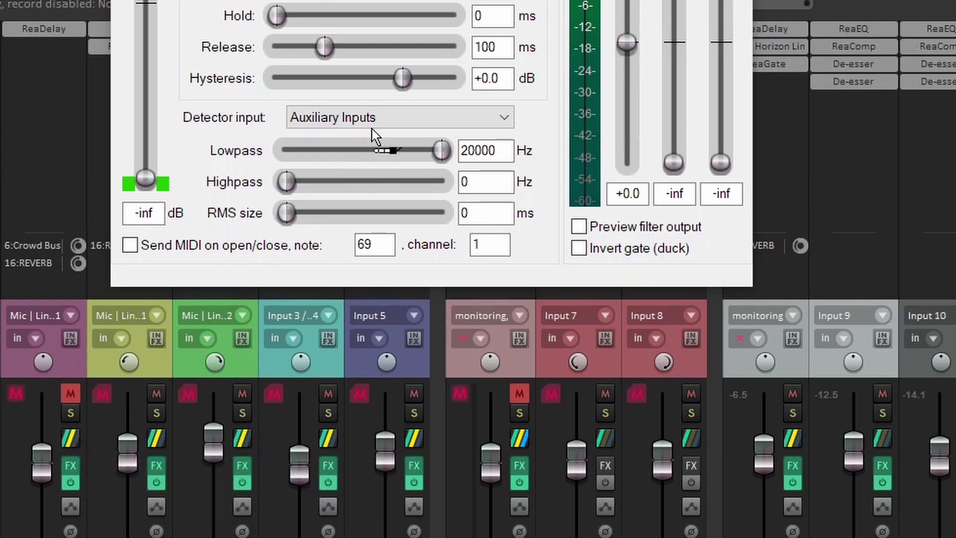
pyautogui.moveTo(379, 121); pyautogui.dragTo(379, 121)
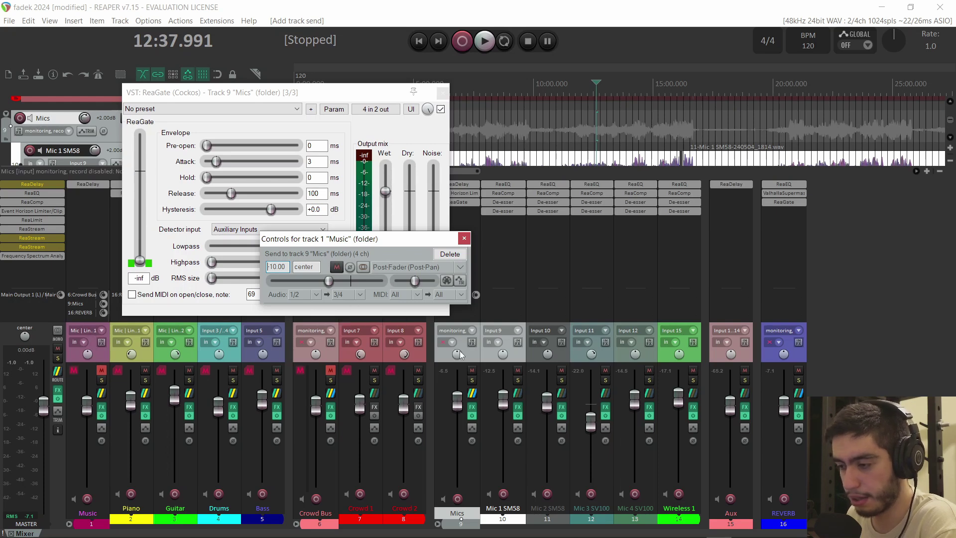
pyautogui.doubleClick(327, 282)
pyautogui.moveTo(351, 282); pyautogui.dragTo(332, 285)
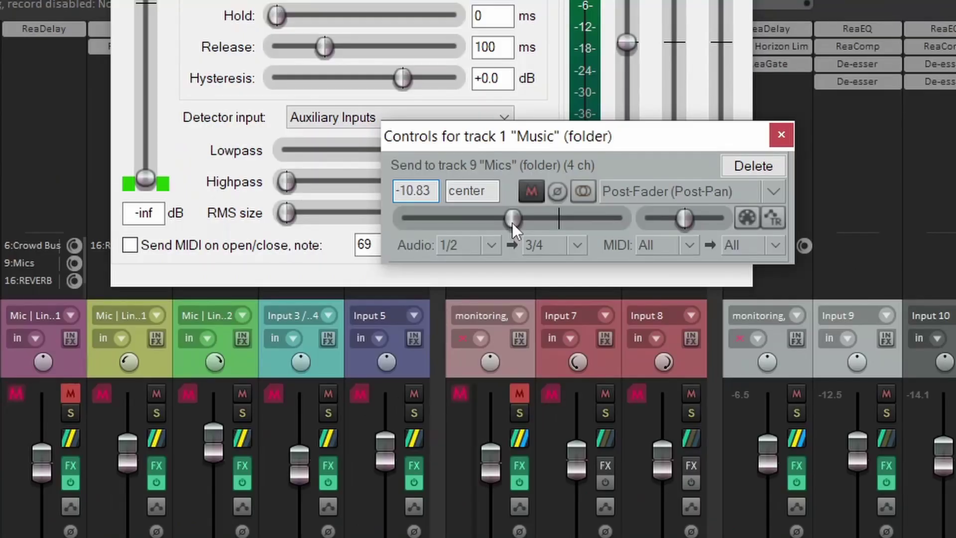
pyautogui.doubleClick(327, 282)
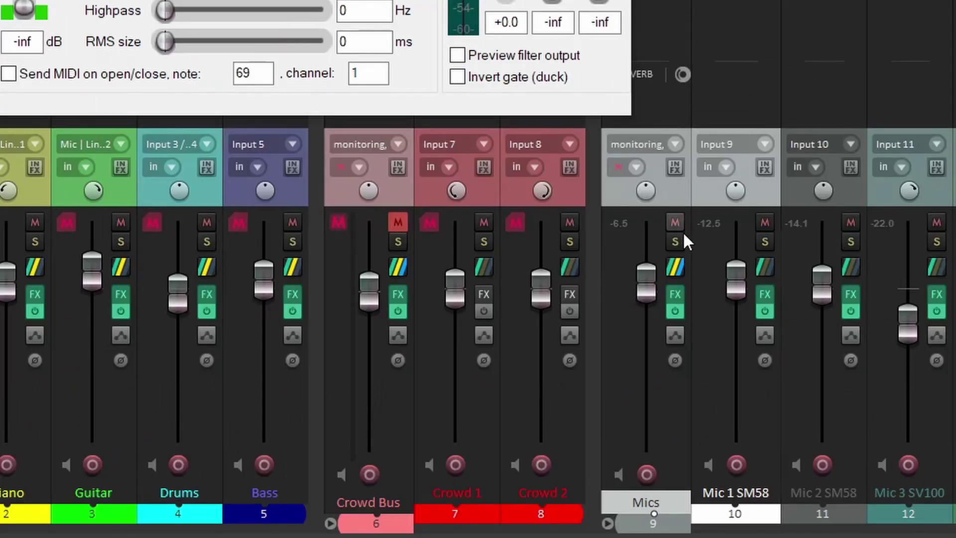
# Step: Open the Mics track's routing and keep its track channel count at 4
pyautogui.moveTo(677, 269)
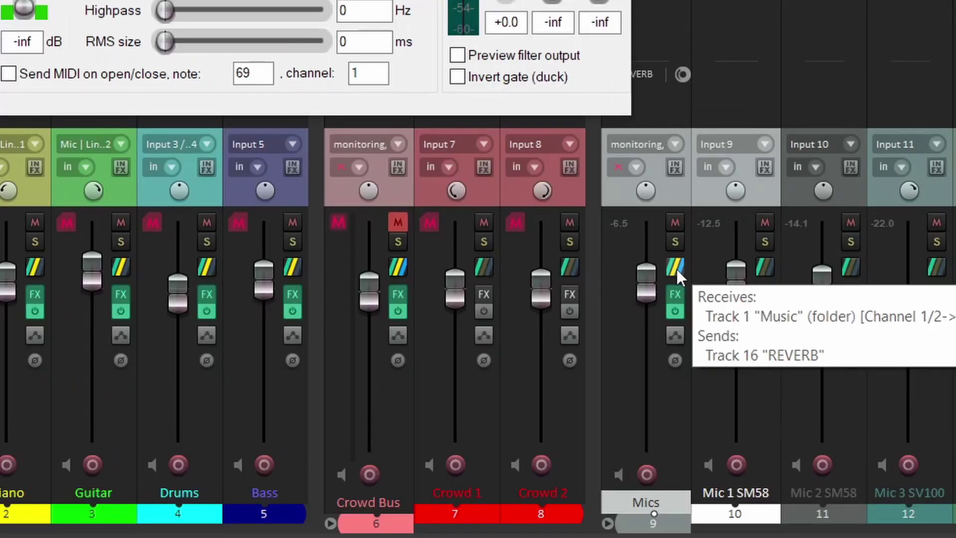
pyautogui.click(676, 269)
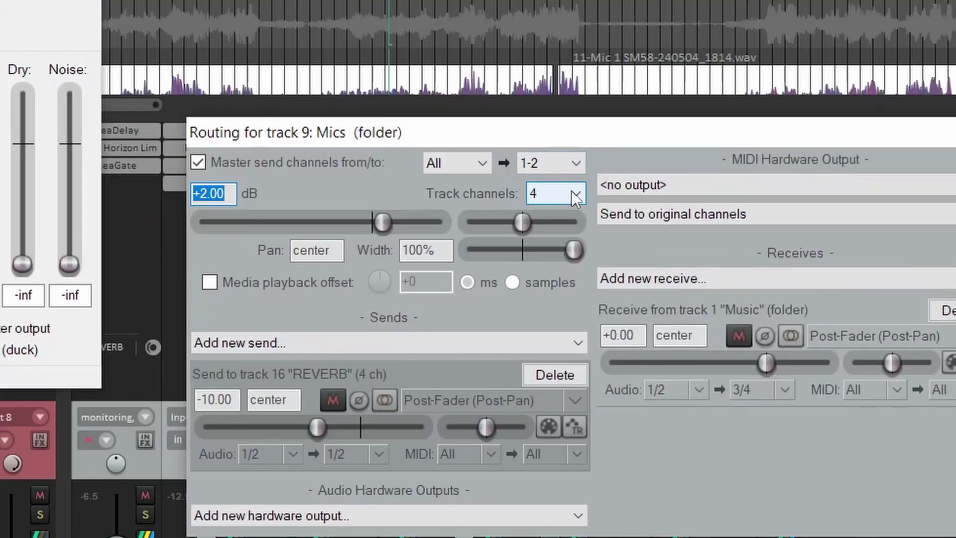
pyautogui.click(576, 193)
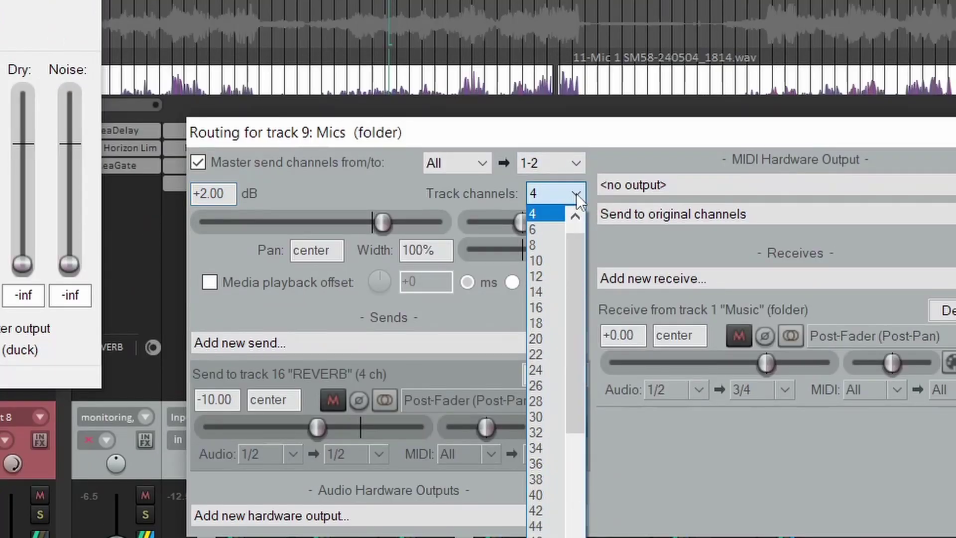
pyautogui.click(553, 213)
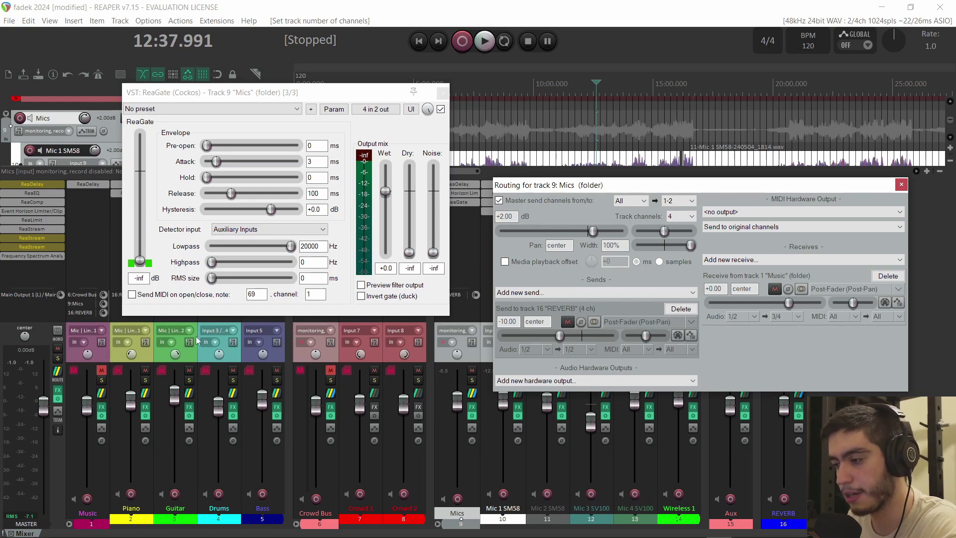
# Step: Close the Mics routing and check the gate's pin mapping for channels 3/4 on the auxiliary inputs
pyautogui.press('Escape')
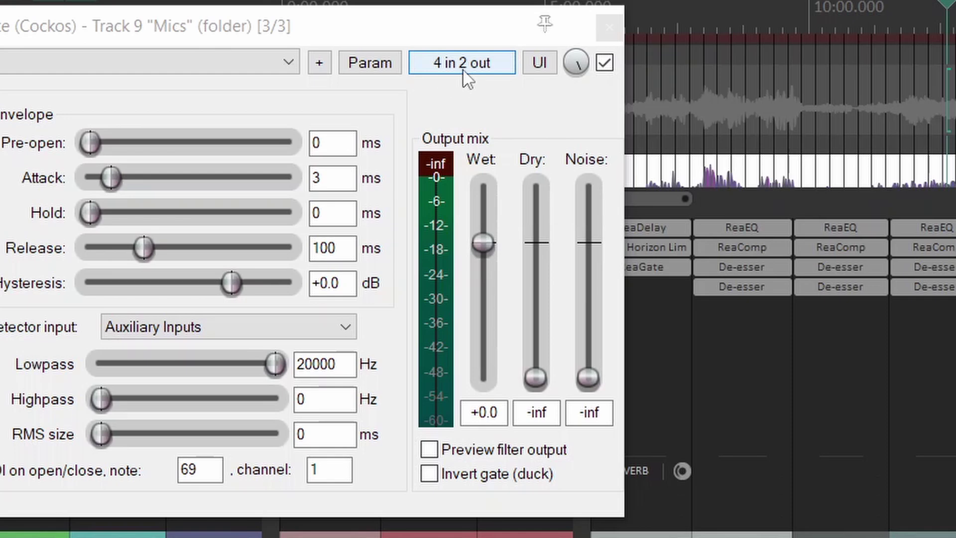
pyautogui.click(464, 72)
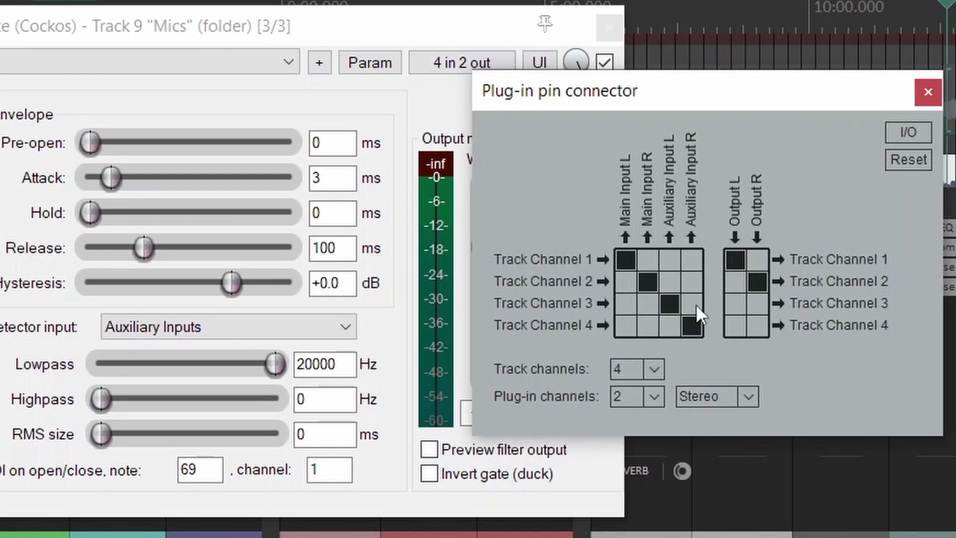
pyautogui.click(692, 325)
pyautogui.click(667, 305)
pyautogui.click(920, 92)
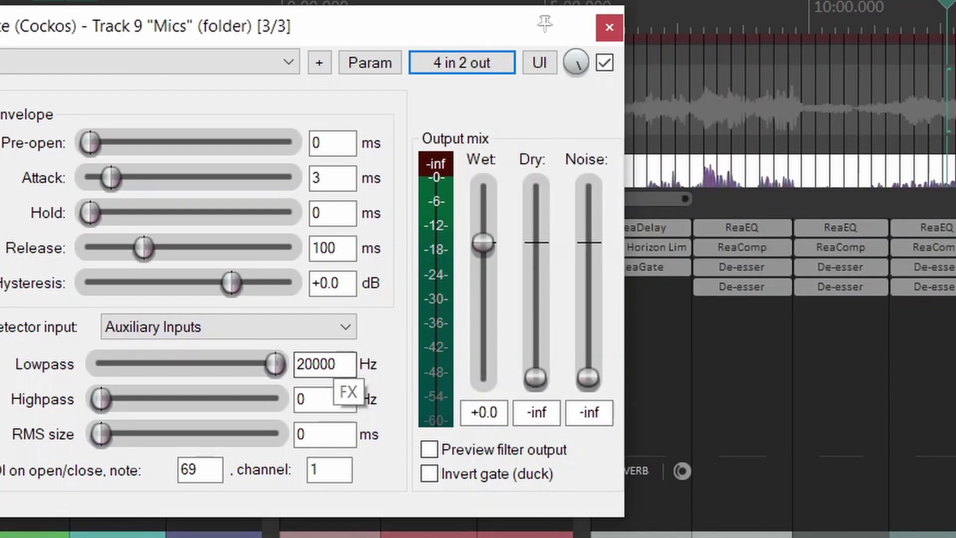
pyautogui.scroll(5, 120, 374)
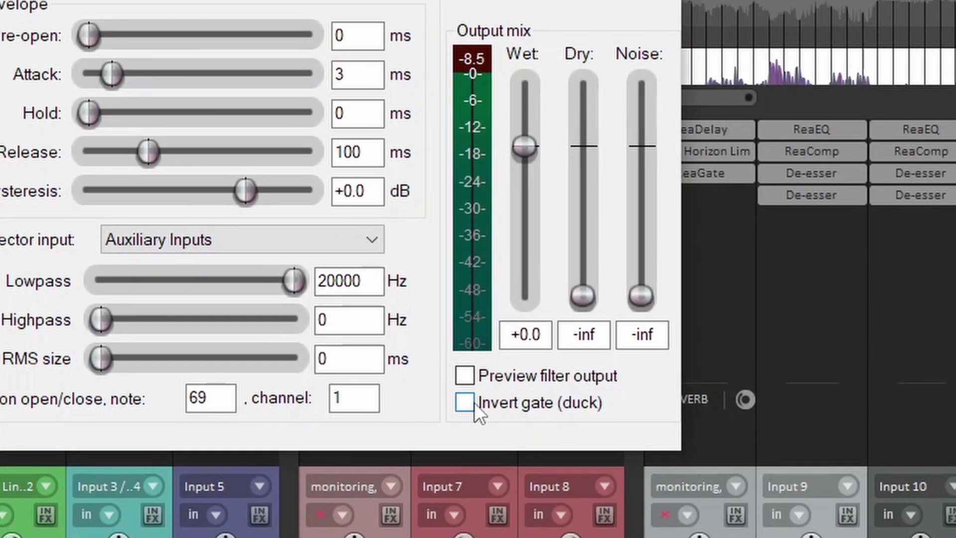
# Step: Enable Invert gate (duck), set the threshold to -17.6 dB, and pull Wet to -inf
pyautogui.click(459, 389)
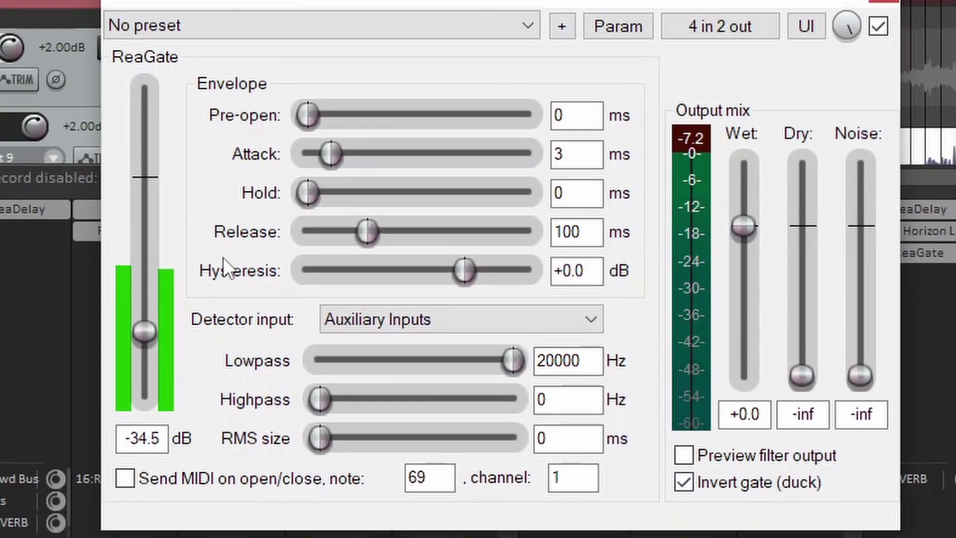
pyautogui.moveTo(140, 333); pyautogui.dragTo(146, 310)
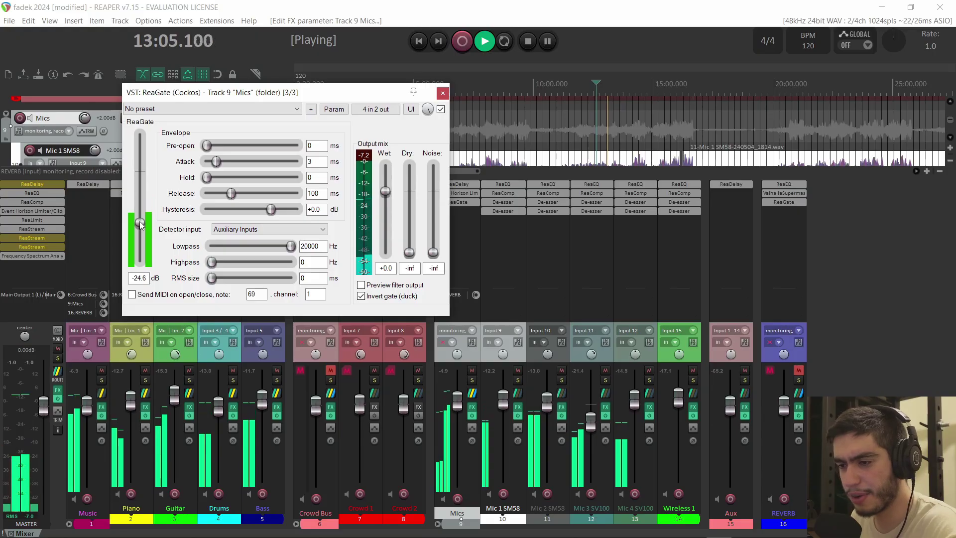
pyautogui.moveTo(141, 225); pyautogui.dragTo(141, 212)
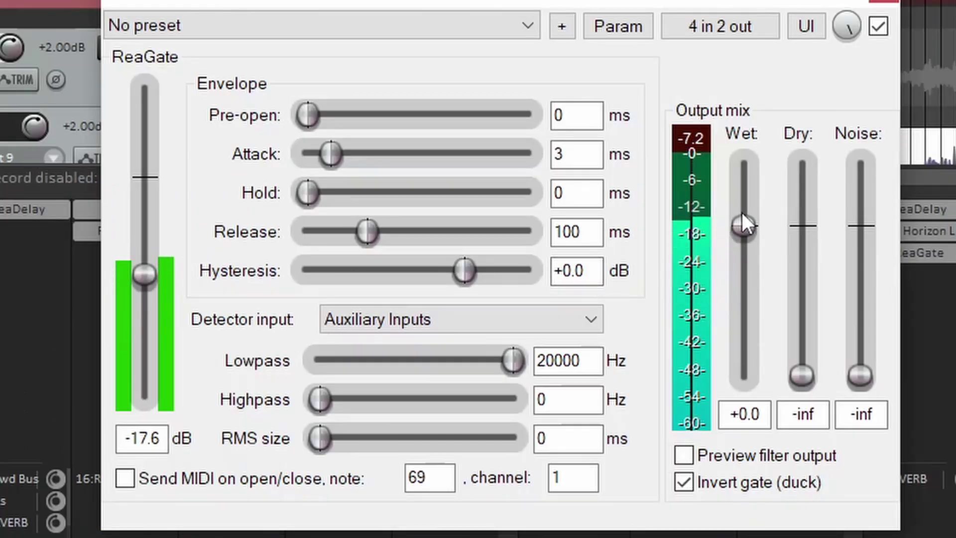
pyautogui.moveTo(743, 229); pyautogui.dragTo(775, 427)
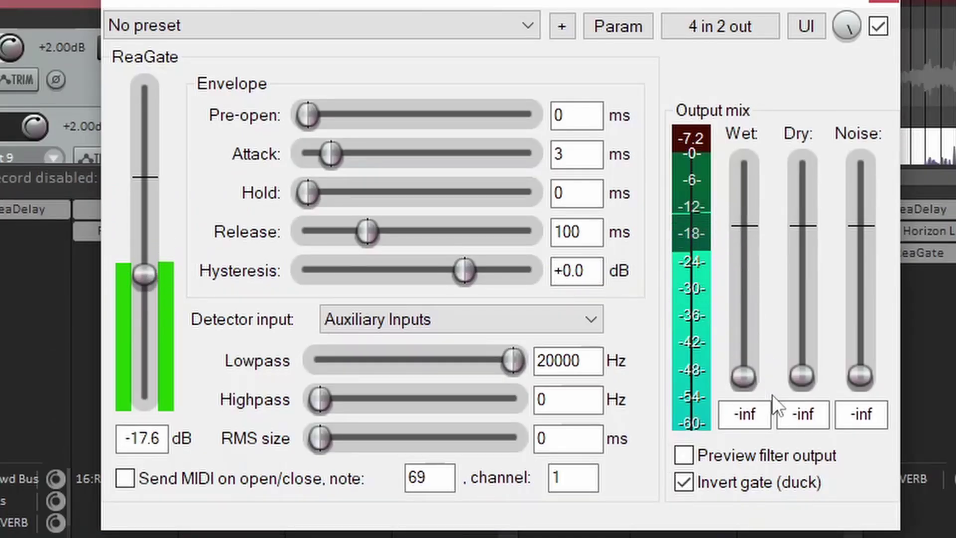
# Step: Reset Dry to 0 dB, raise Wet to about +4.3 dB, set Music to -18.2 dB and an instrument track to +3.10 dB
pyautogui.doubleClick(805, 375)
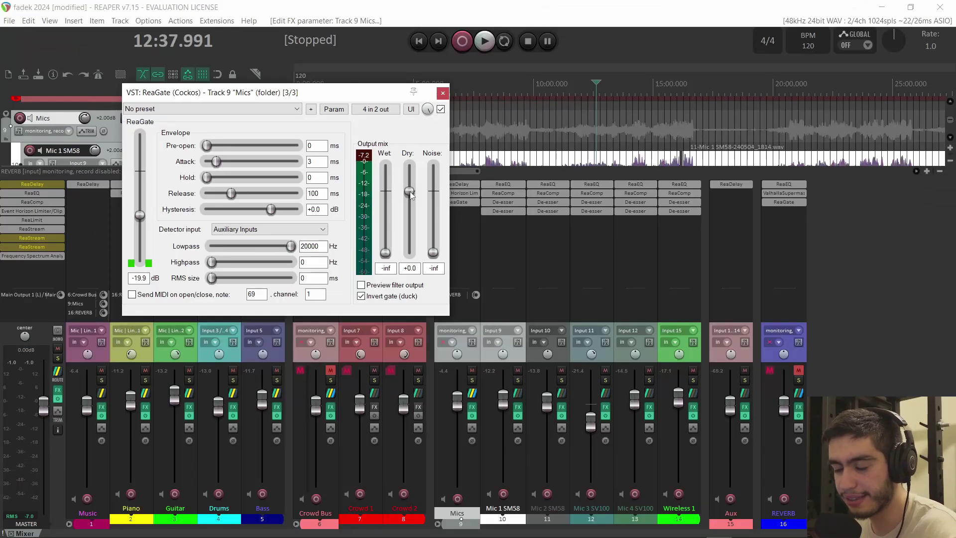
pyautogui.moveTo(385, 253); pyautogui.dragTo(385, 234)
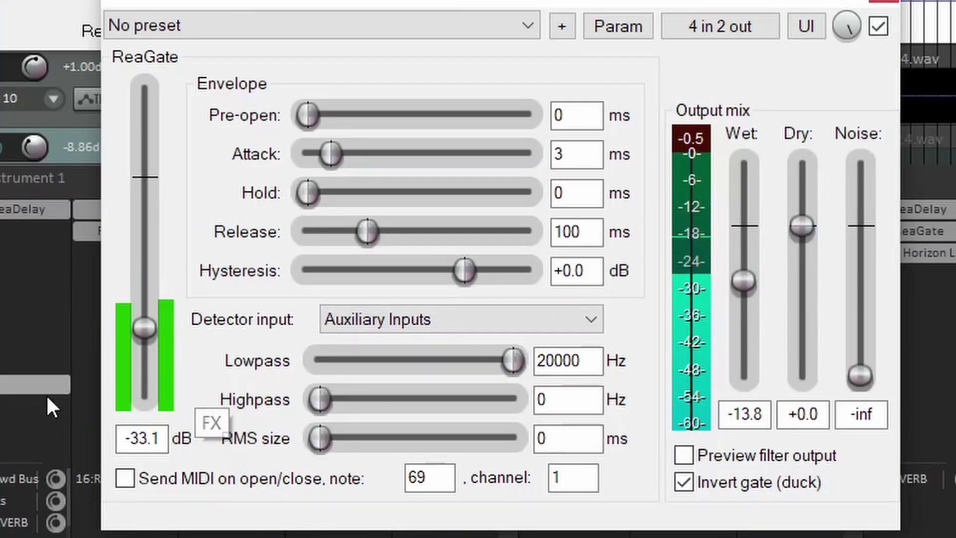
pyautogui.moveTo(49, 400); pyautogui.dragTo(121, 331)
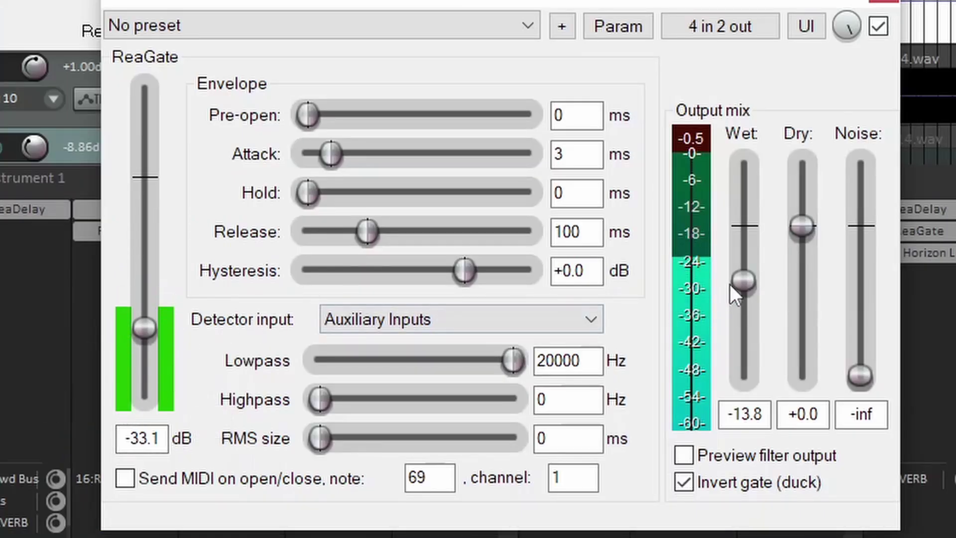
pyautogui.moveTo(756, 156); pyautogui.dragTo(776, 336)
pyautogui.moveTo(771, 295); pyautogui.dragTo(759, 201)
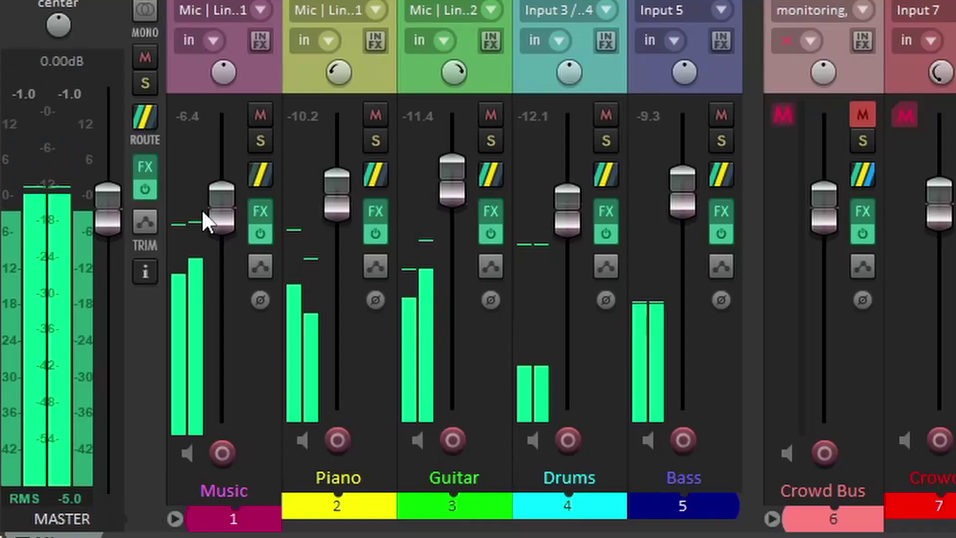
pyautogui.moveTo(223, 205); pyautogui.dragTo(236, 255)
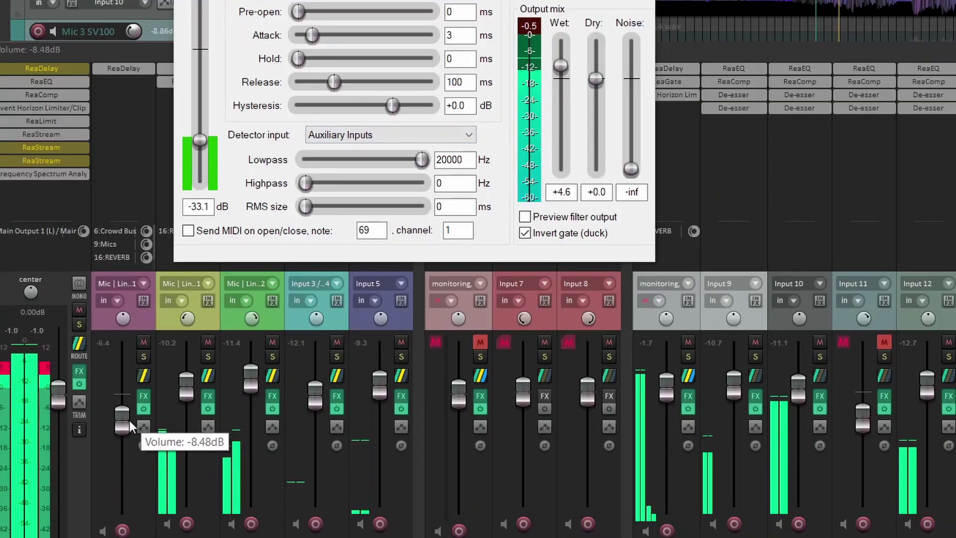
pyautogui.moveTo(129, 420); pyautogui.dragTo(128, 395)
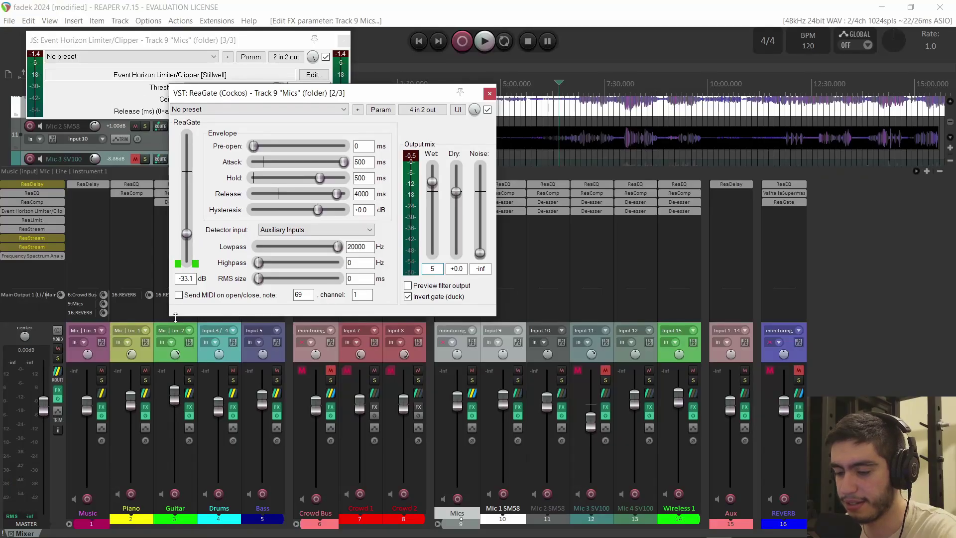
# Step: Pull the Music folder fader to -inf, then bring it back up to about +1.68 dB
pyautogui.moveTo(88, 404); pyautogui.dragTo(109, 500)
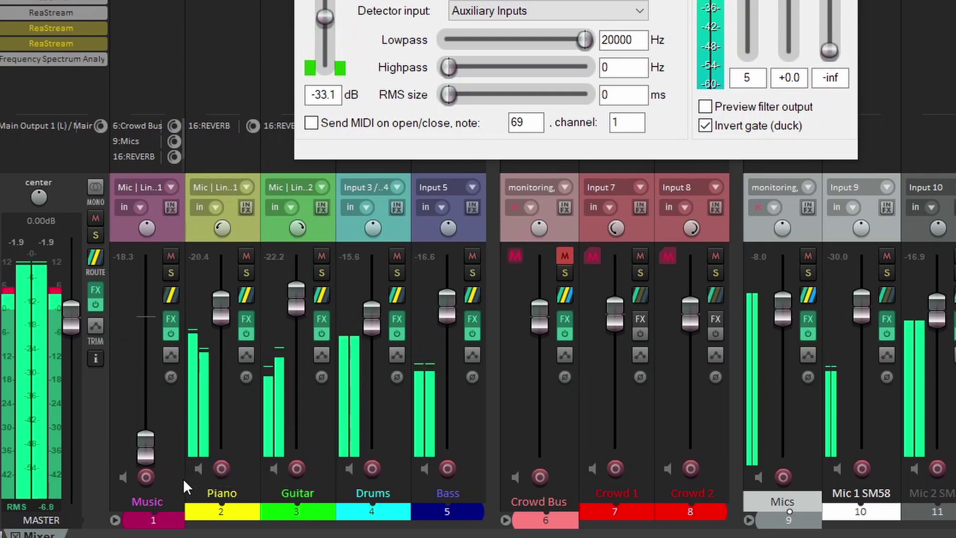
pyautogui.moveTo(145, 447); pyautogui.dragTo(204, 462)
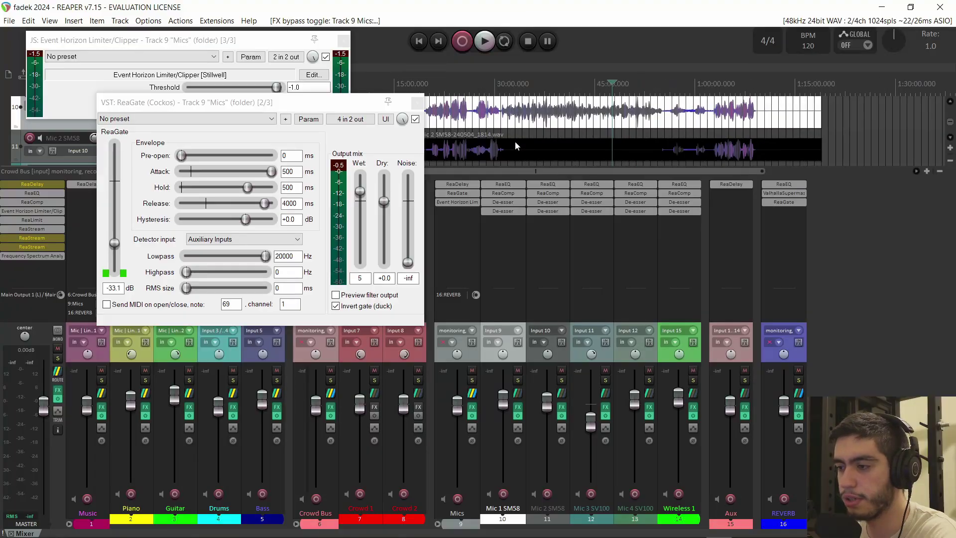
# Step: Play the project and toggle ReaGate's bypass at several timeline points, leaving it enabled
pyautogui.click(455, 88)
pyautogui.press('space')
pyautogui.click(416, 119)
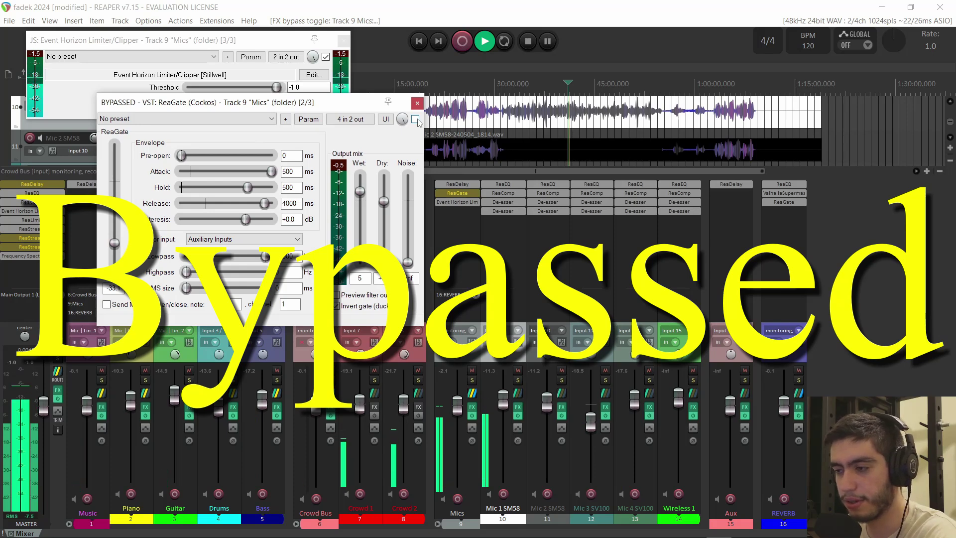
pyautogui.click(415, 119)
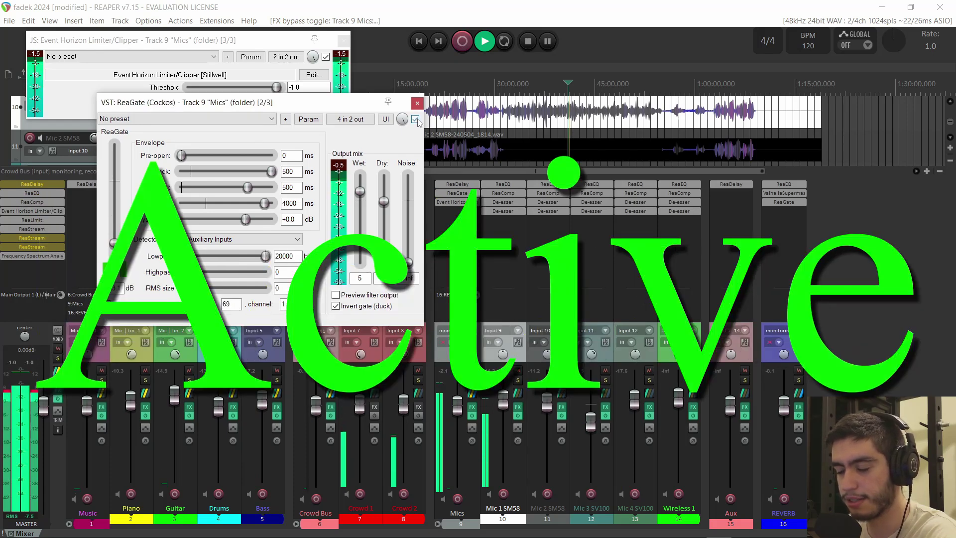
pyautogui.click(416, 119)
pyautogui.click(454, 88)
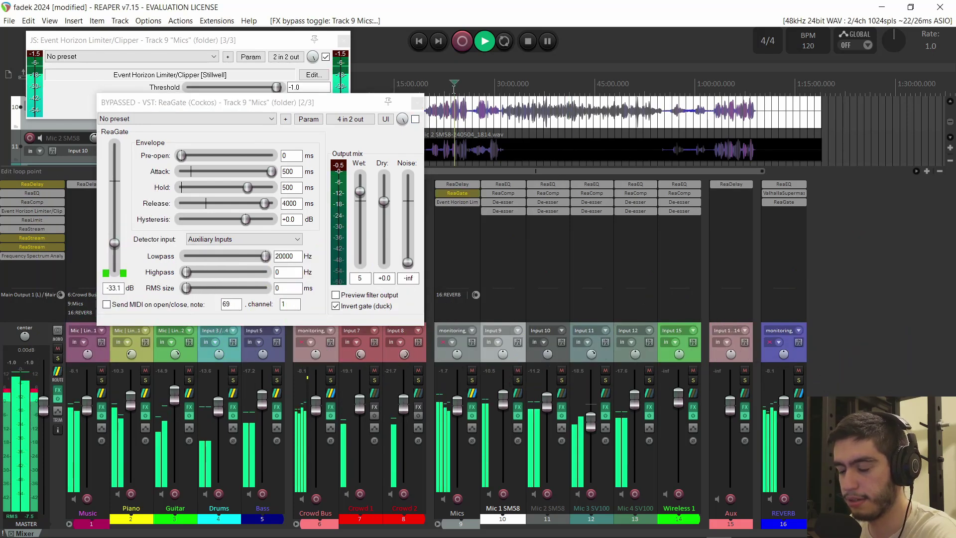
pyautogui.click(566, 89)
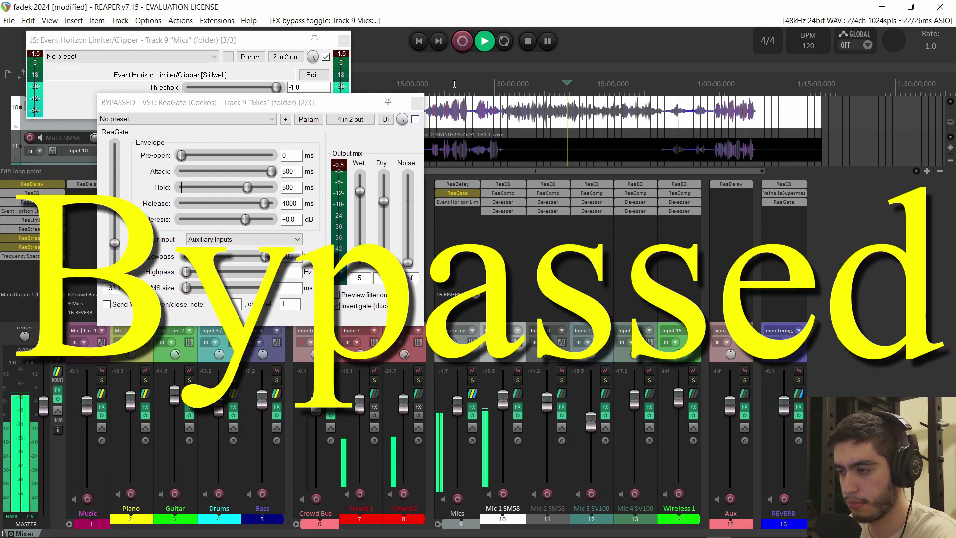
pyautogui.click(454, 84)
pyautogui.click(415, 119)
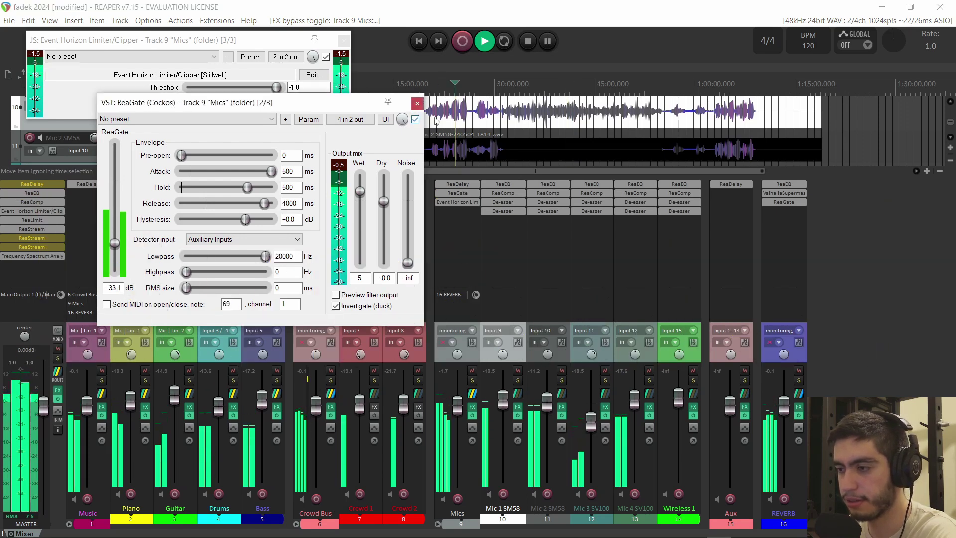
pyautogui.click(569, 87)
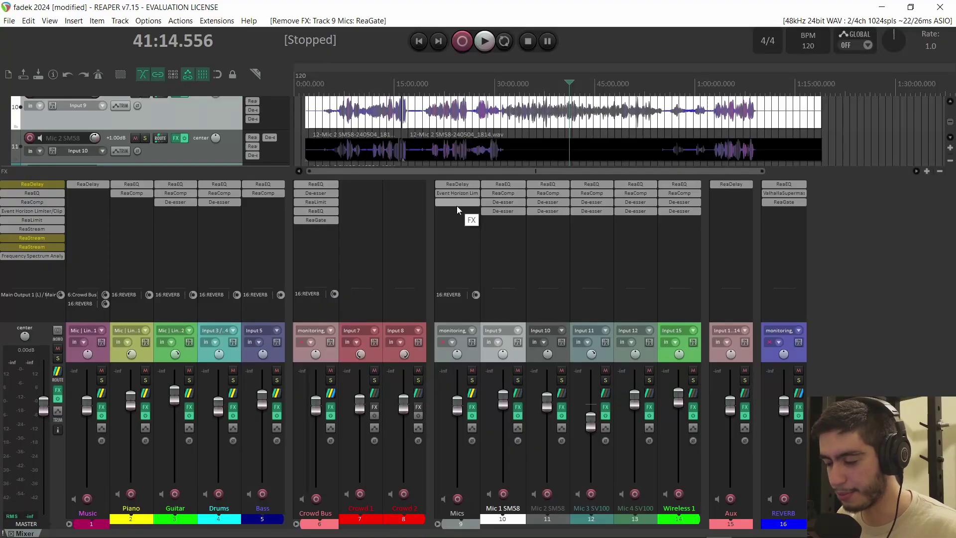
# Step: Add a new ReaGate to Mics with Invert gate (duck) on, keyed from Auxiliary Inputs
pyautogui.doubleClick(456, 205)
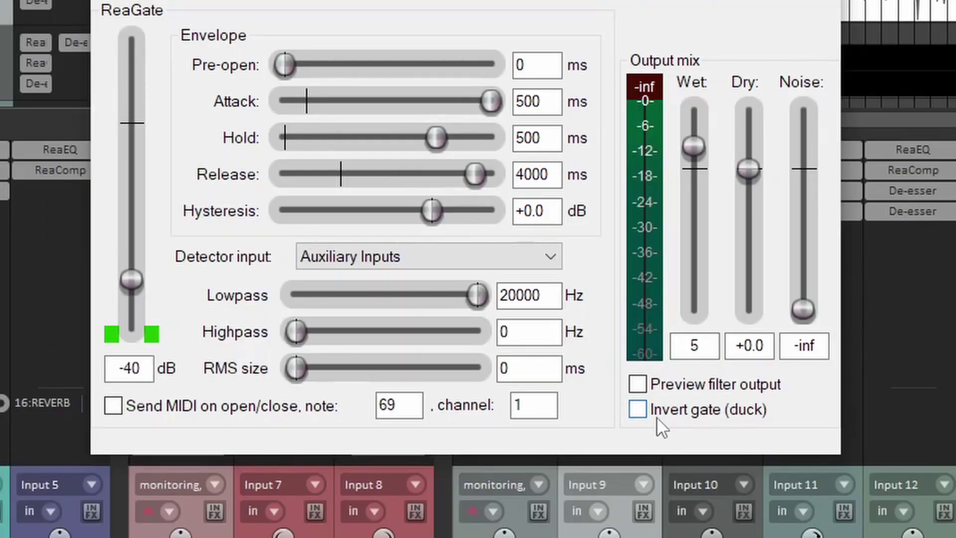
pyautogui.click(639, 410)
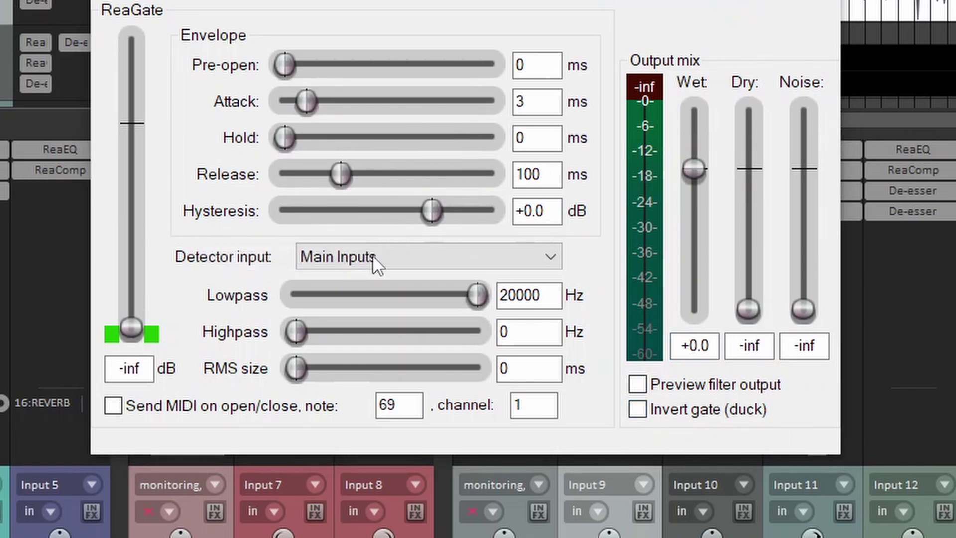
pyautogui.click(372, 256)
pyautogui.click(374, 295)
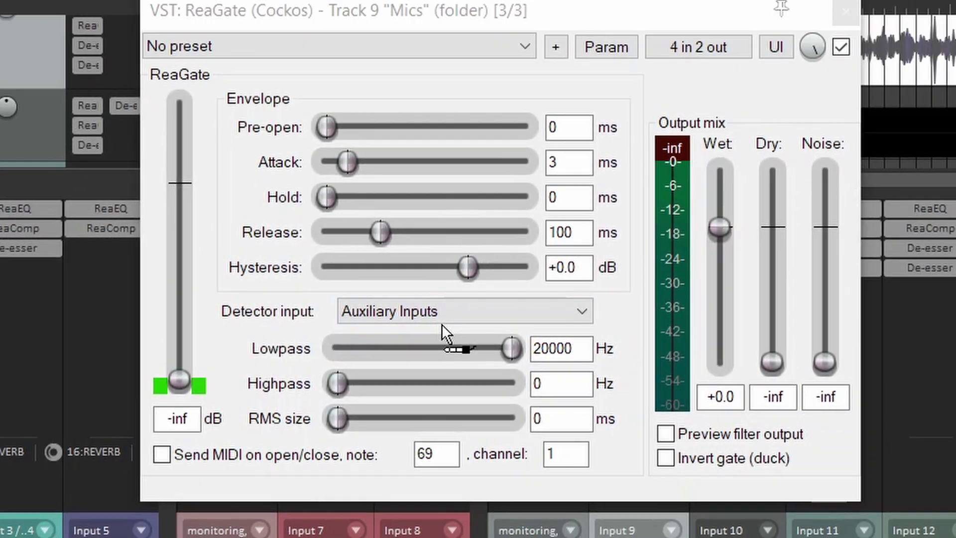
# Step: Send the Music folder's audio into the Mics track's channels 3/4
pyautogui.moveTo(441, 324); pyautogui.dragTo(441, 324)
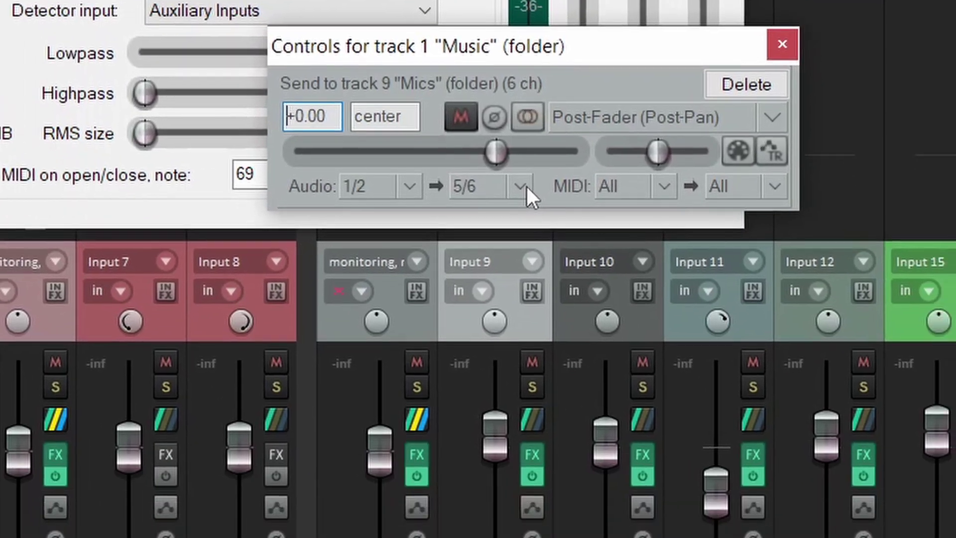
pyautogui.click(521, 187)
pyautogui.click(506, 285)
# Step: Set the Mics folder's track channel count to 4 in its routing settings
pyautogui.moveTo(419, 416)
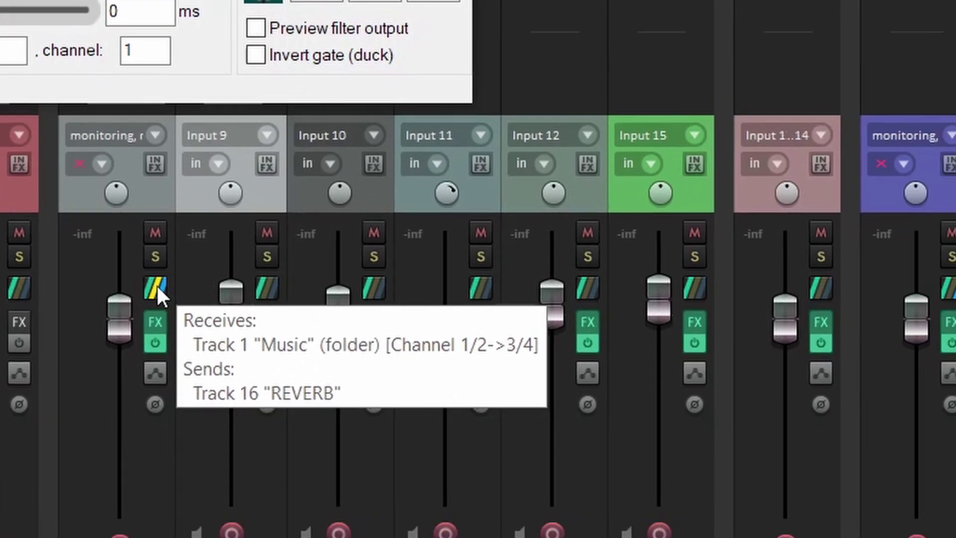
pyautogui.click(273, 347)
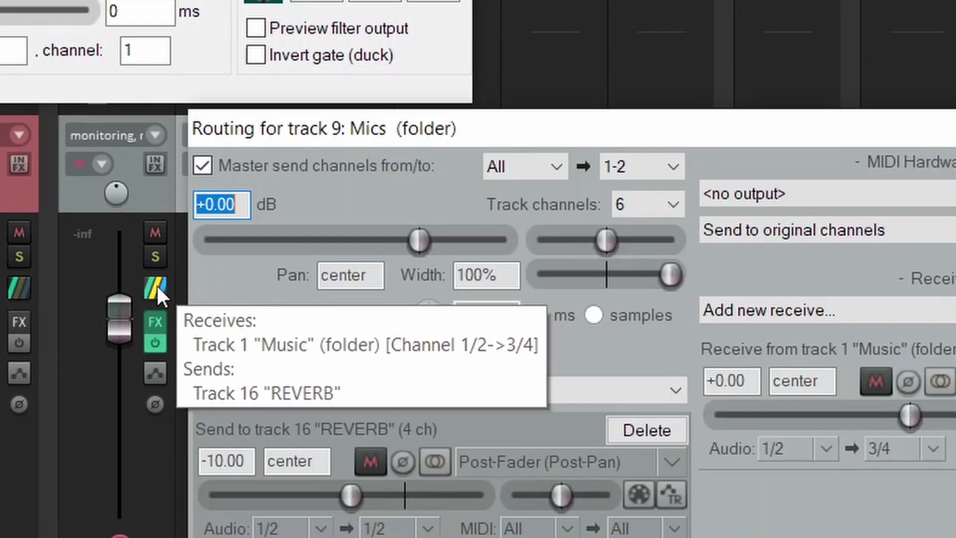
pyautogui.click(667, 214)
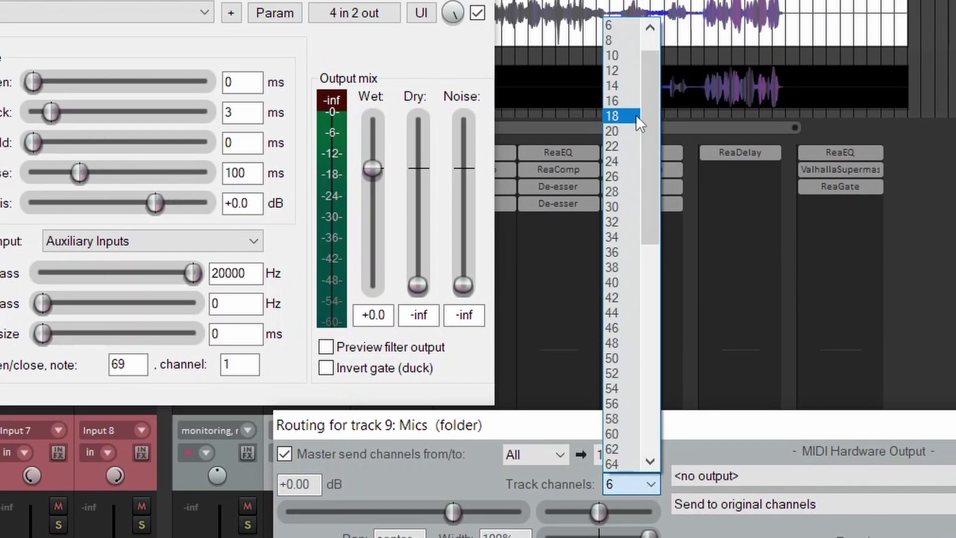
pyautogui.scroll(1, 636, 116)
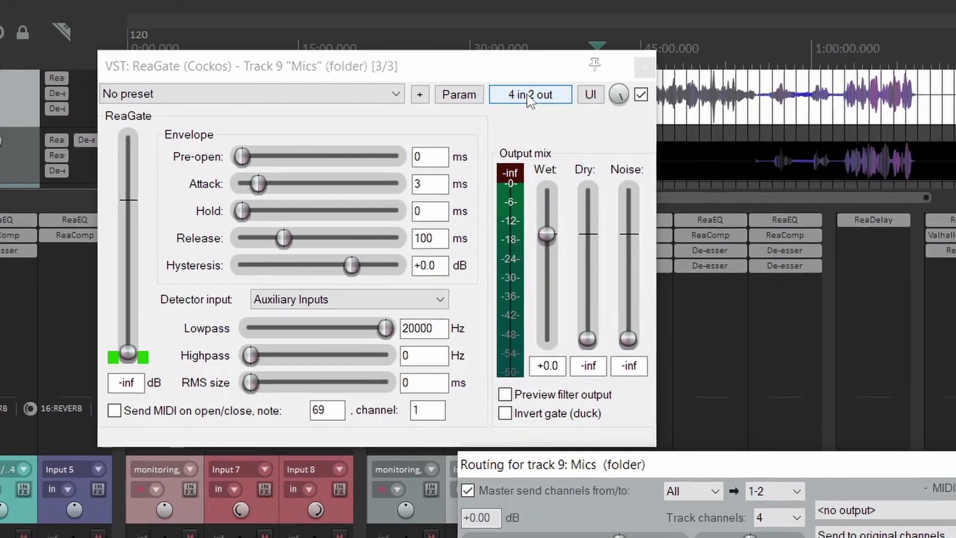
# Step: Check ReaGate's pin mapping, then set threshold -40 dB, attack/hold 500 ms, release 4000 ms, and Dry 0 dB
pyautogui.click(353, 11)
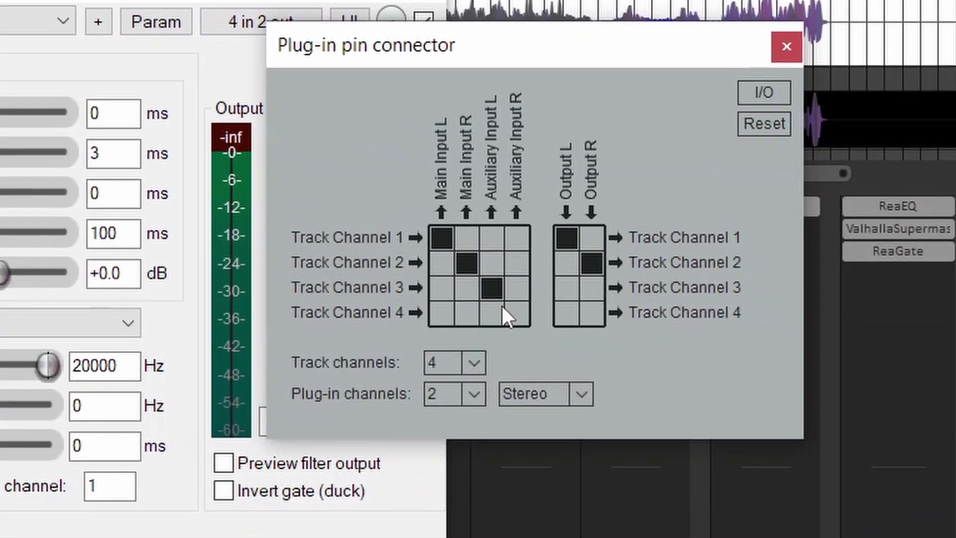
pyautogui.click(773, 51)
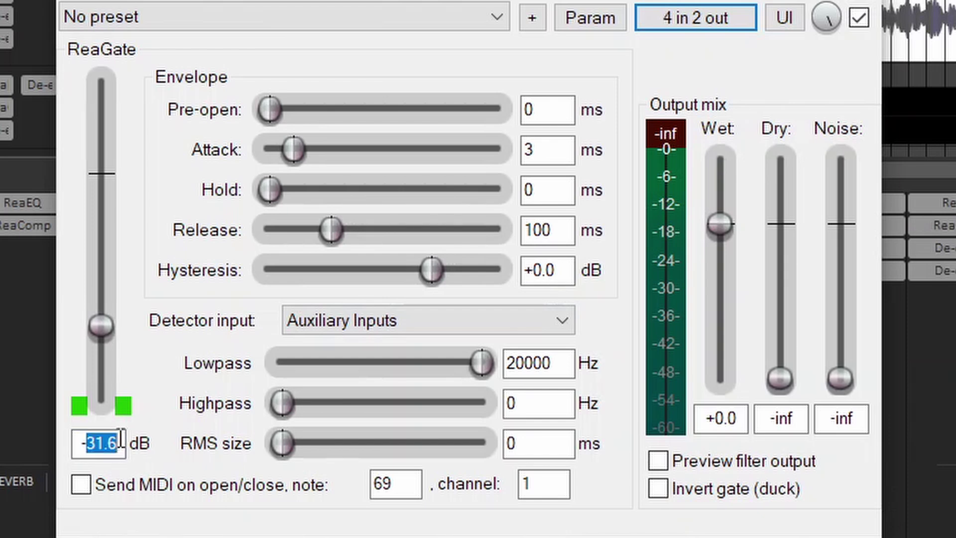
pyautogui.write('40')
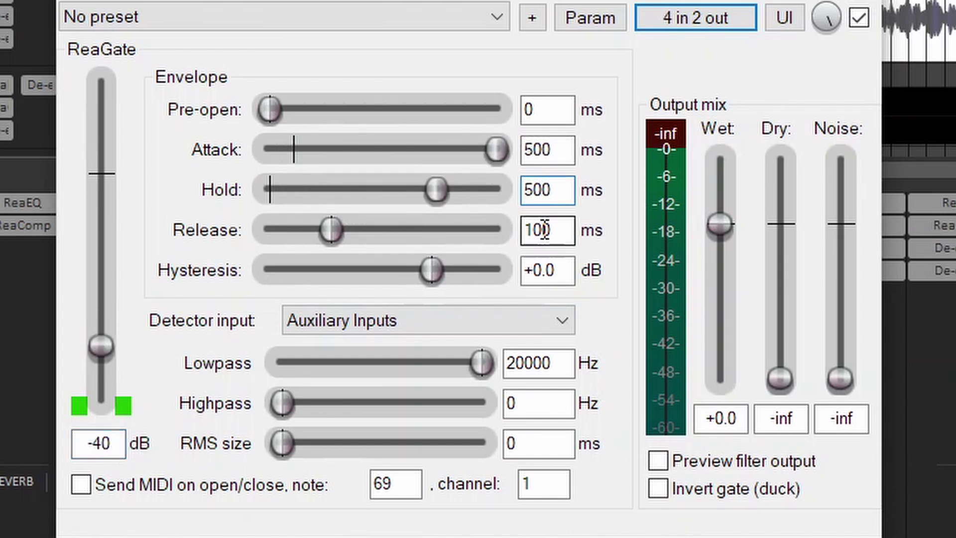
pyautogui.write('4000')
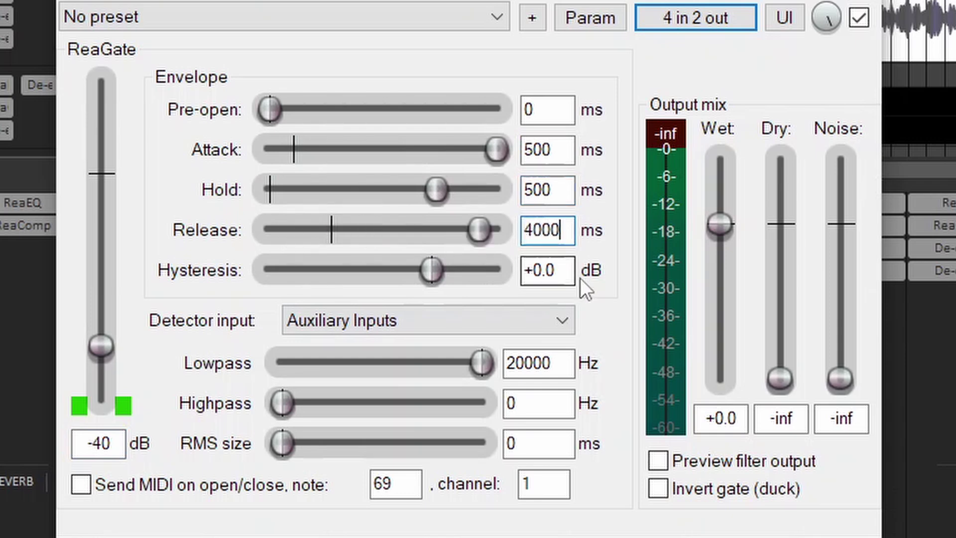
pyautogui.press('Return')
pyautogui.doubleClick(777, 364)
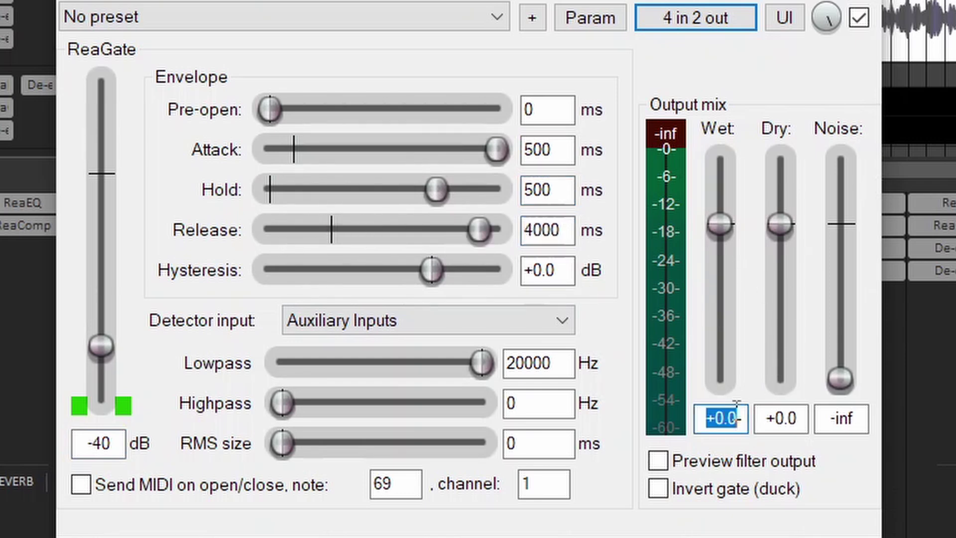
# Step: Set the ReaGate Wet level to 5 dB and turn on Invert gate
pyautogui.write('50')
pyautogui.press('BackSpace')
pyautogui.click(659, 489)
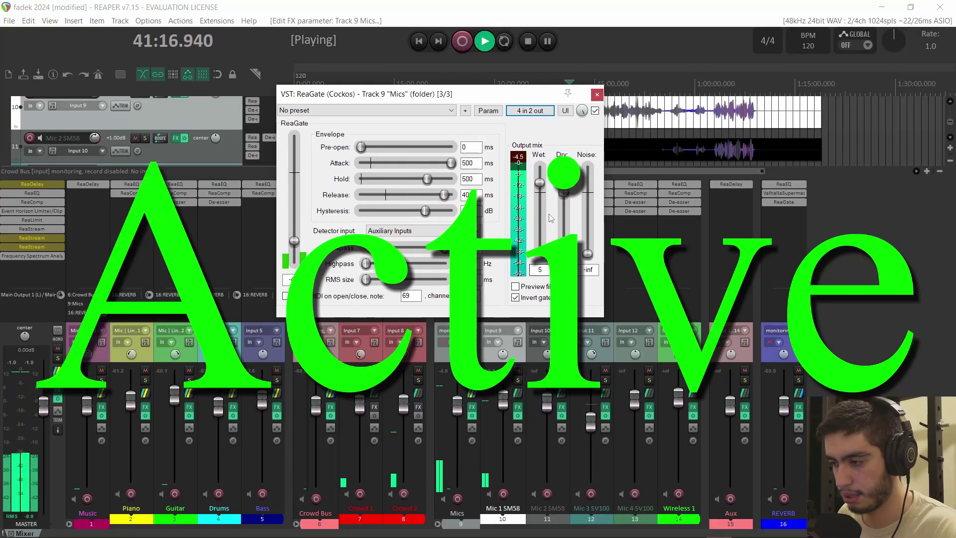
# Step: Bypass and re-enable the ducking gate during playback, then move its window down-left
pyautogui.click(595, 111)
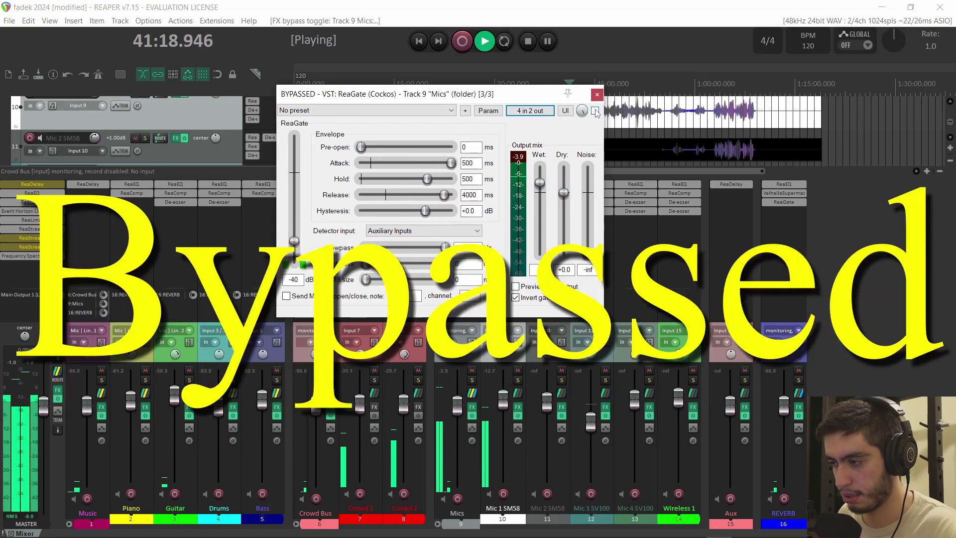
pyautogui.click(595, 111)
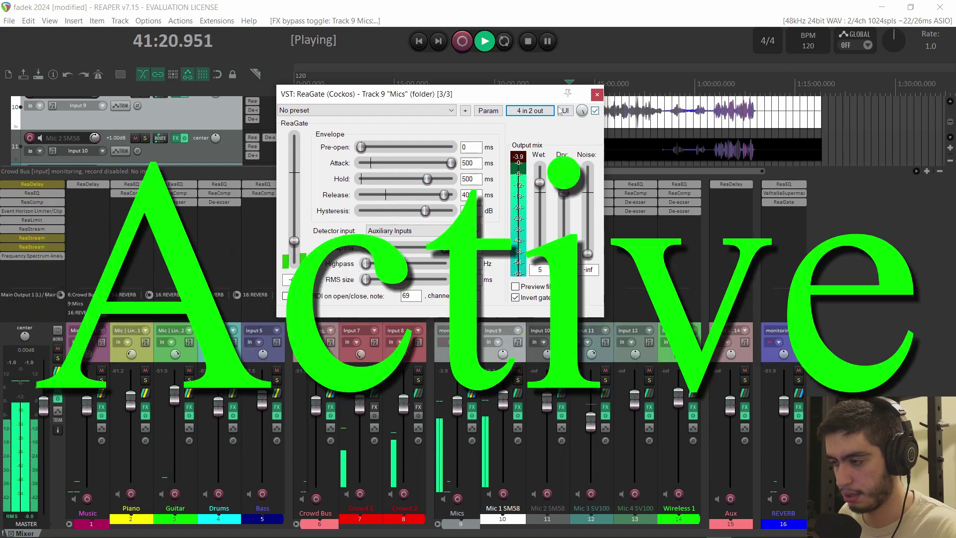
pyautogui.moveTo(529, 98); pyautogui.dragTo(299, 148)
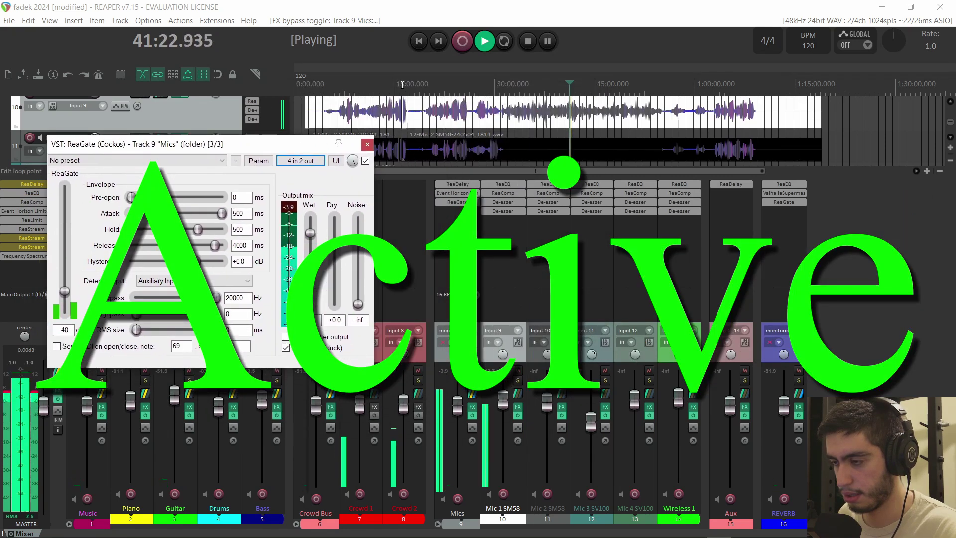